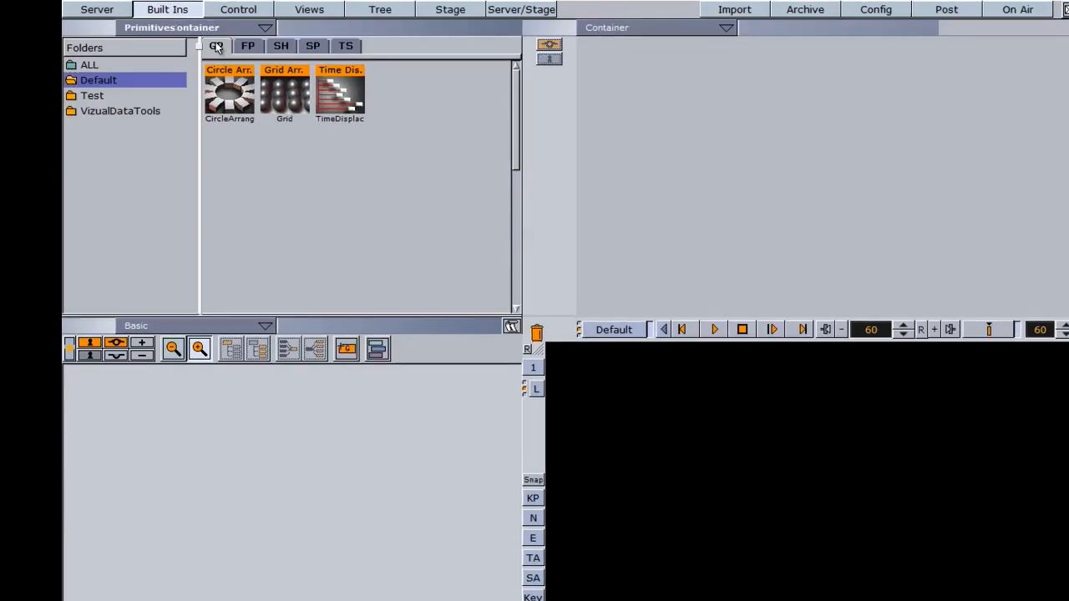
Add a Circle primitive to the scene and texture it with the REFLECT4 image using Reflection mapping.
{"action": "left_click_drag", "start_coordinate": [246, 179], "coordinate": [197, 556]}
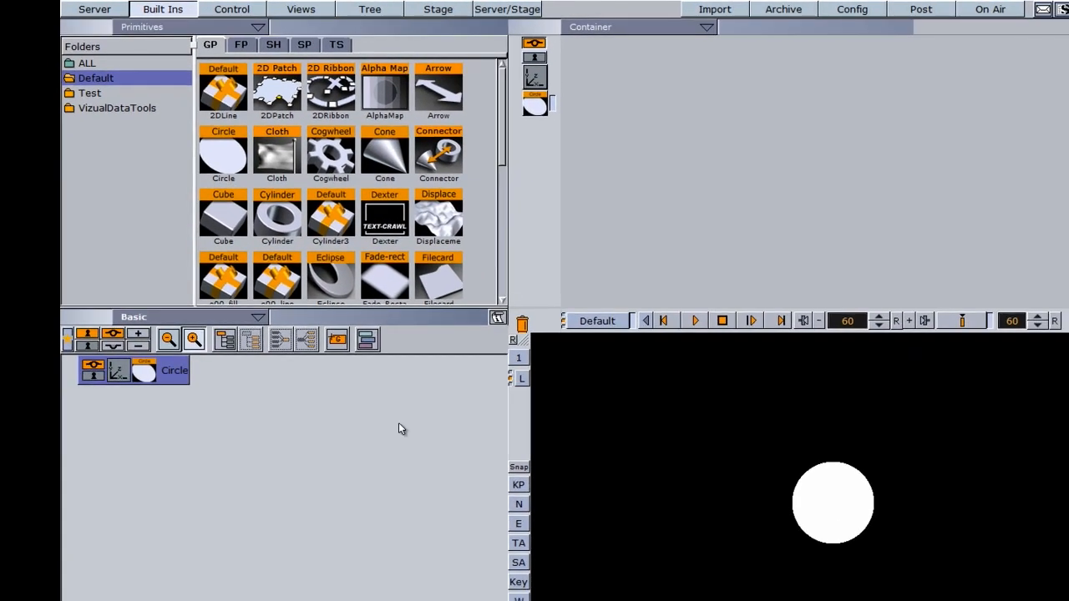
{"action": "left_click", "coordinate": [122, 11]}
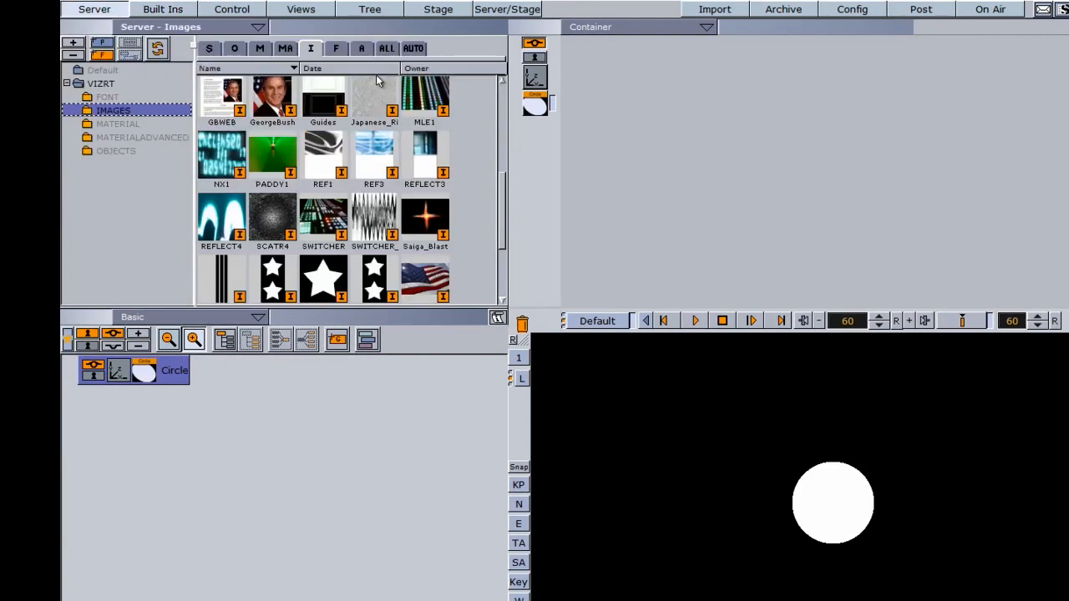
{"action": "left_click_drag", "start_coordinate": [211, 238], "coordinate": [167, 373]}
{"action": "left_click", "coordinate": [164, 374]}
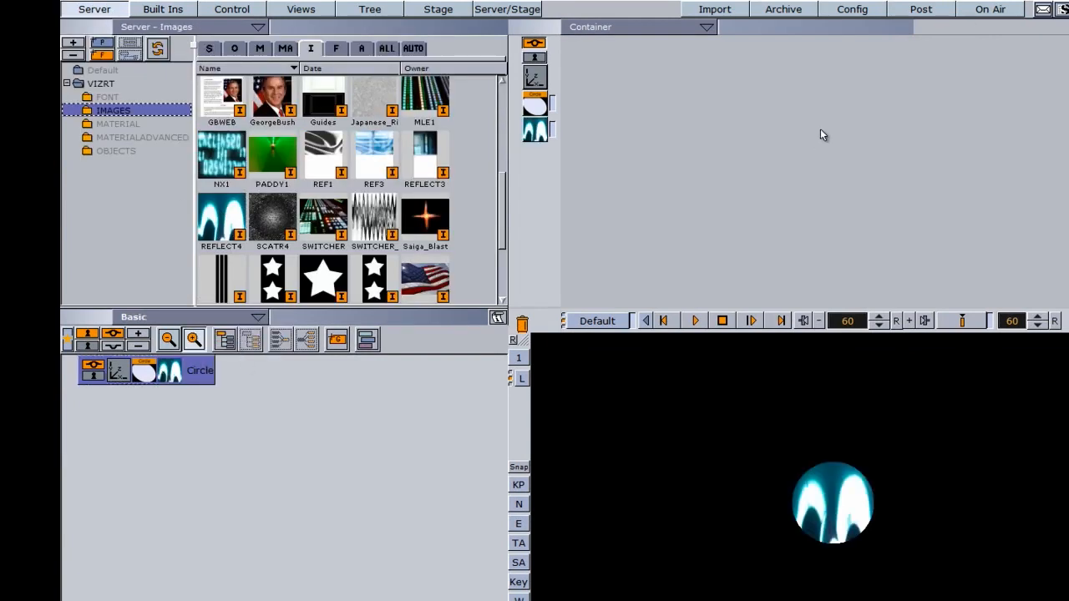
{"action": "left_click", "coordinate": [693, 143]}
{"action": "left_click", "coordinate": [676, 156]}
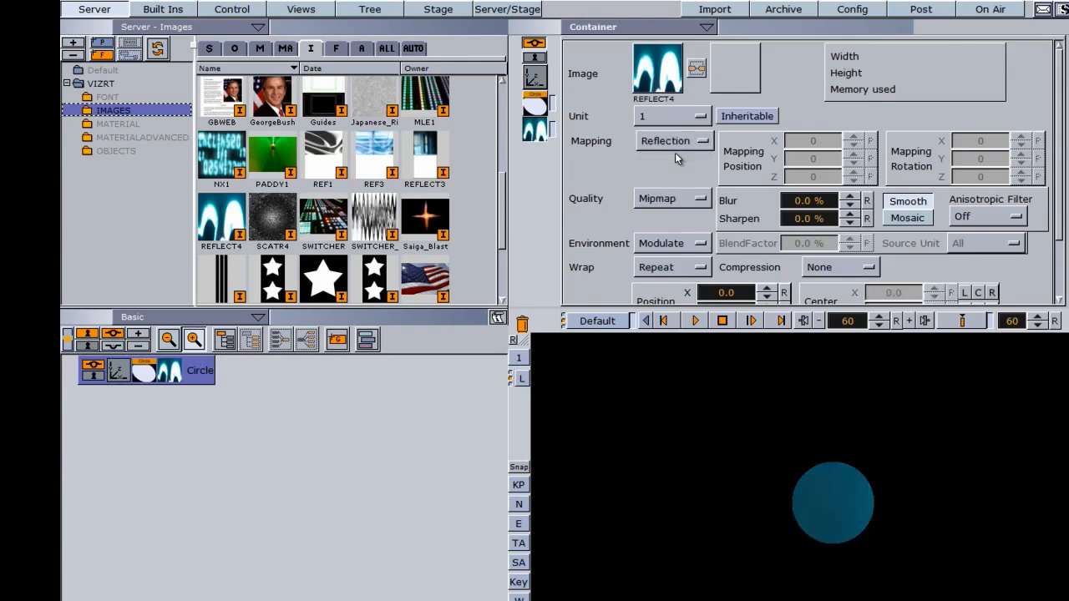
Add the Extrusion function from the Global folder to the circle, then test its Y rotation and reset it.
{"action": "left_click", "coordinate": [166, 10]}
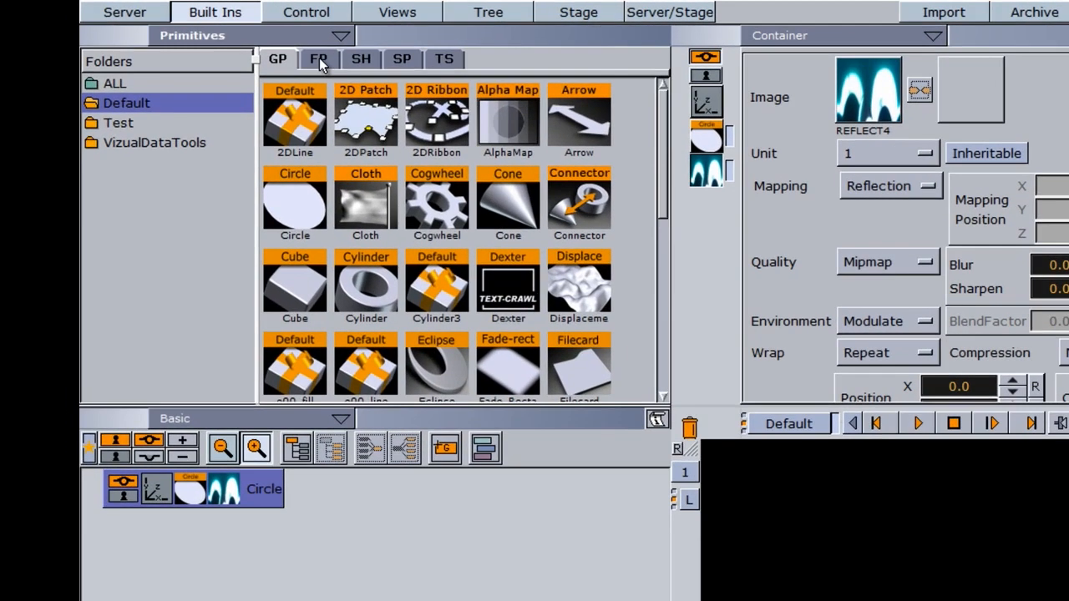
{"action": "left_click", "coordinate": [241, 44]}
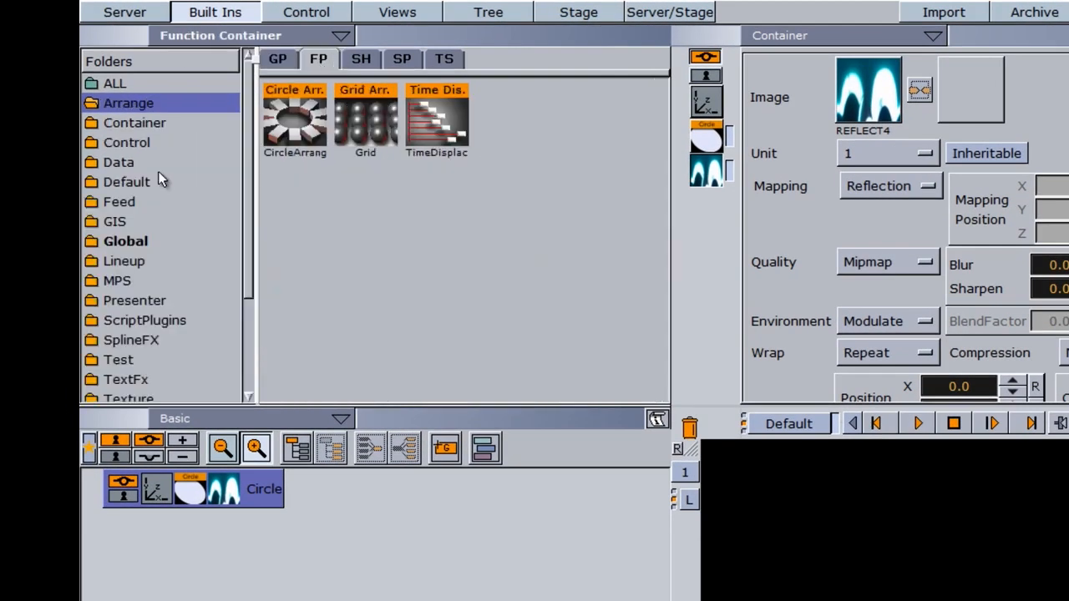
{"action": "left_click", "coordinate": [125, 240]}
{"action": "left_click_drag", "start_coordinate": [579, 121], "coordinate": [276, 501]}
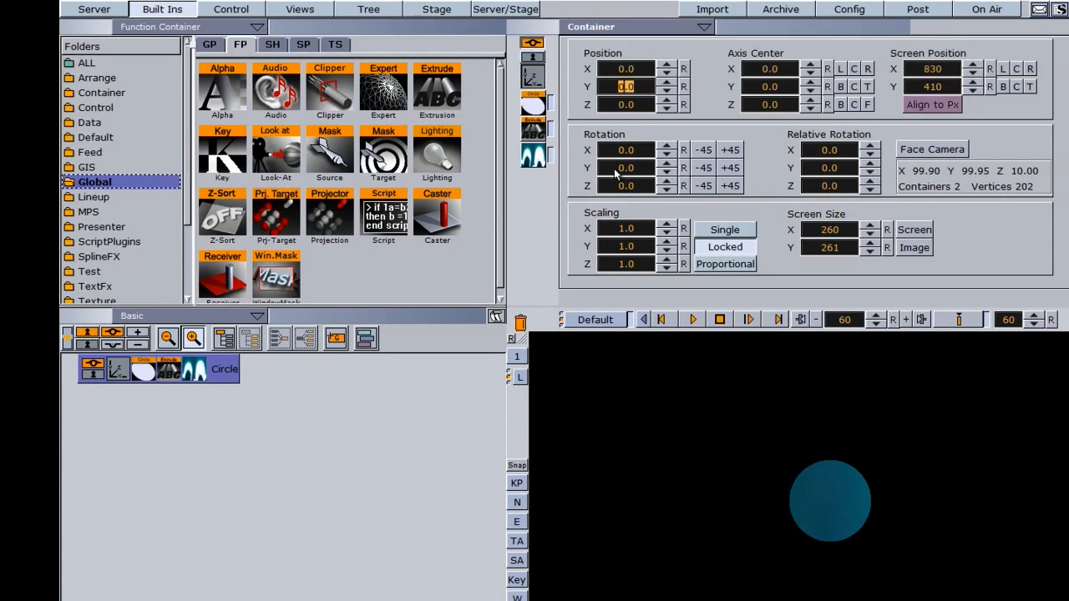
{"action": "mouse_move", "coordinate": [617, 172]}
{"action": "left_mouse_down"}
{"action": "mouse_move", "coordinate": [669, 176]}
{"action": "mouse_move", "coordinate": [626, 181]}
{"action": "left_mouse_up"}
{"action": "left_click", "coordinate": [684, 170]}
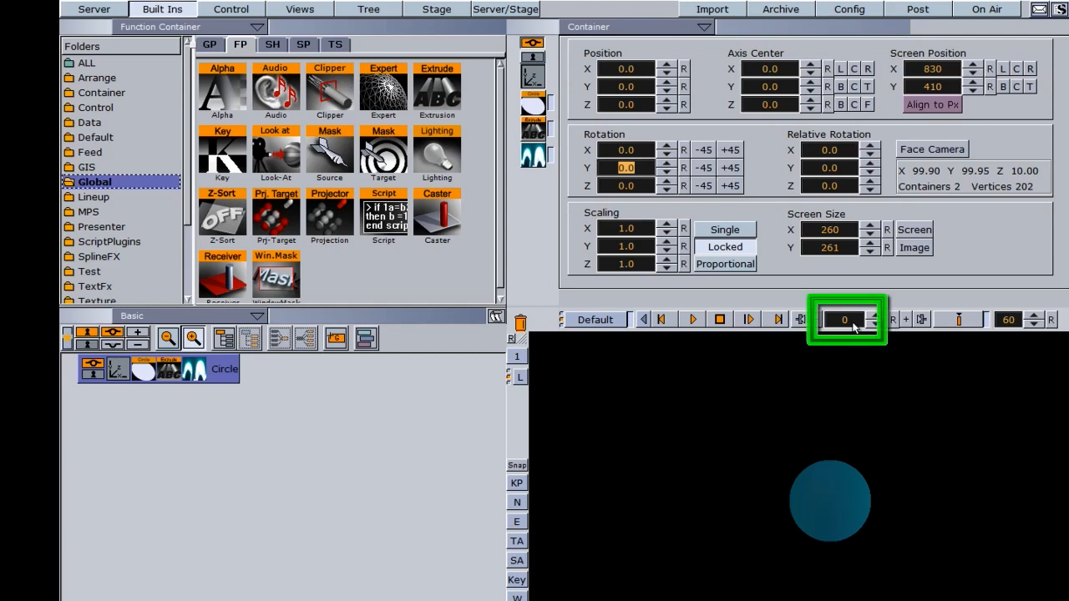
Keyframe the circle's Y rotation from 0 at frame 0 to 360 at frame 60 and play the animation.
{"action": "left_click", "coordinate": [845, 324]}
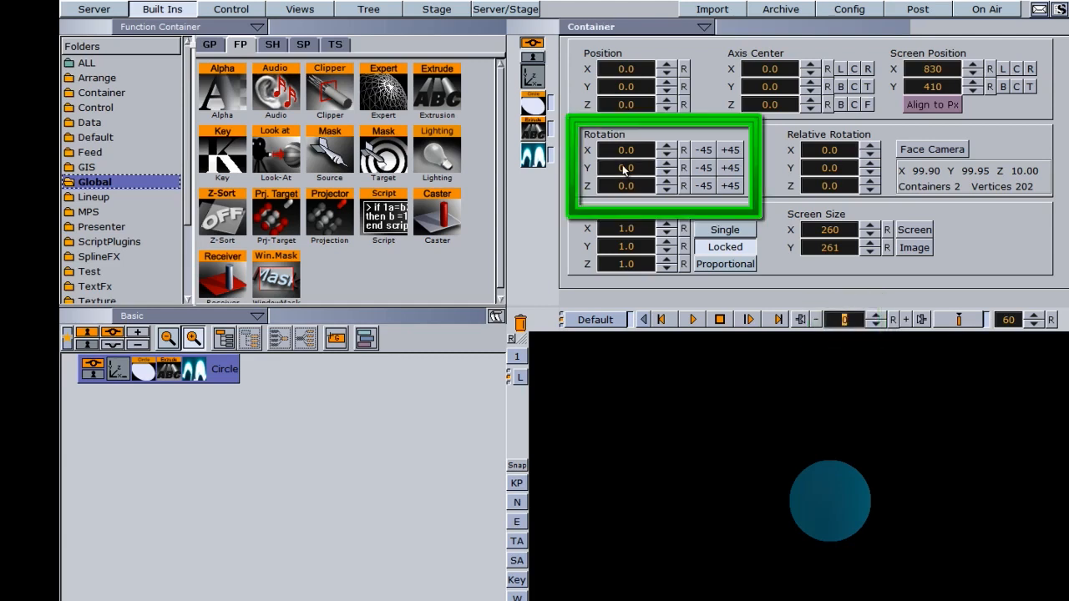
{"action": "left_click", "coordinate": [964, 324]}
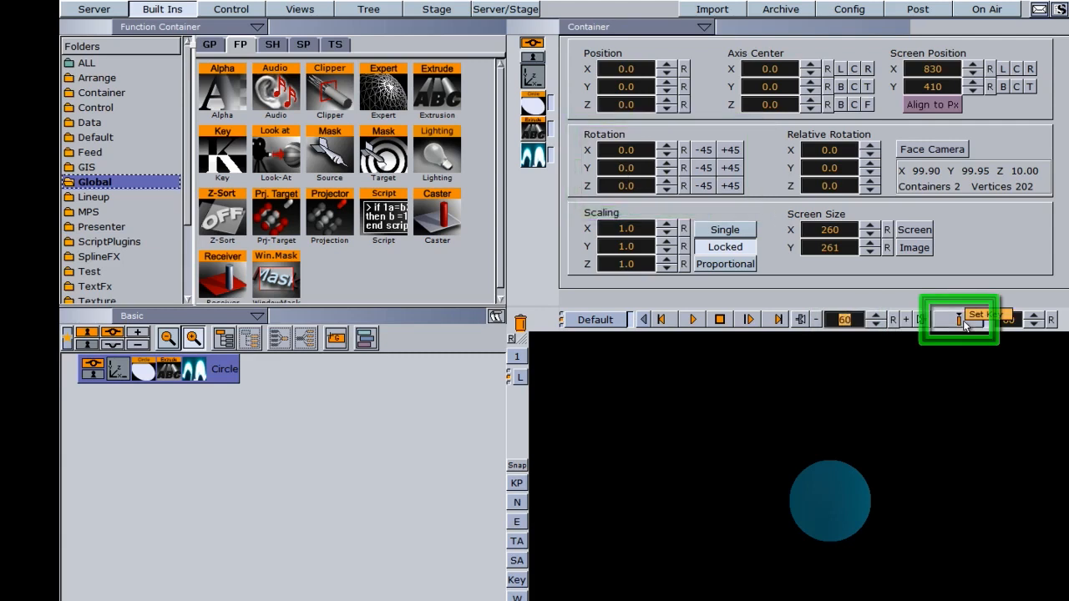
{"action": "left_click", "coordinate": [625, 167]}
{"action": "type", "text": "360"}
{"action": "key", "text": "Return"}
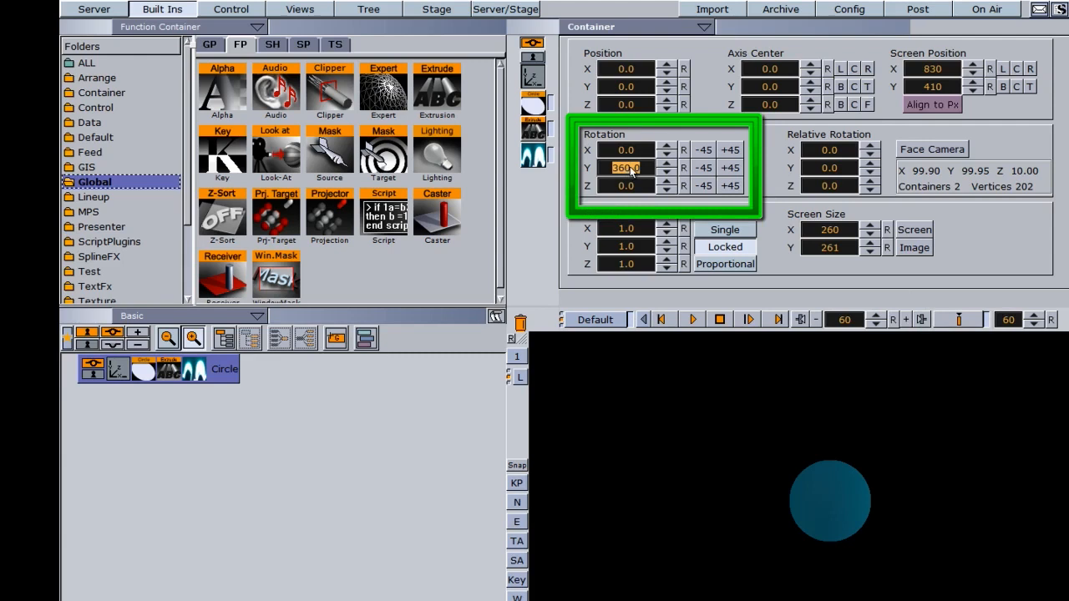
{"action": "left_click", "coordinate": [956, 325]}
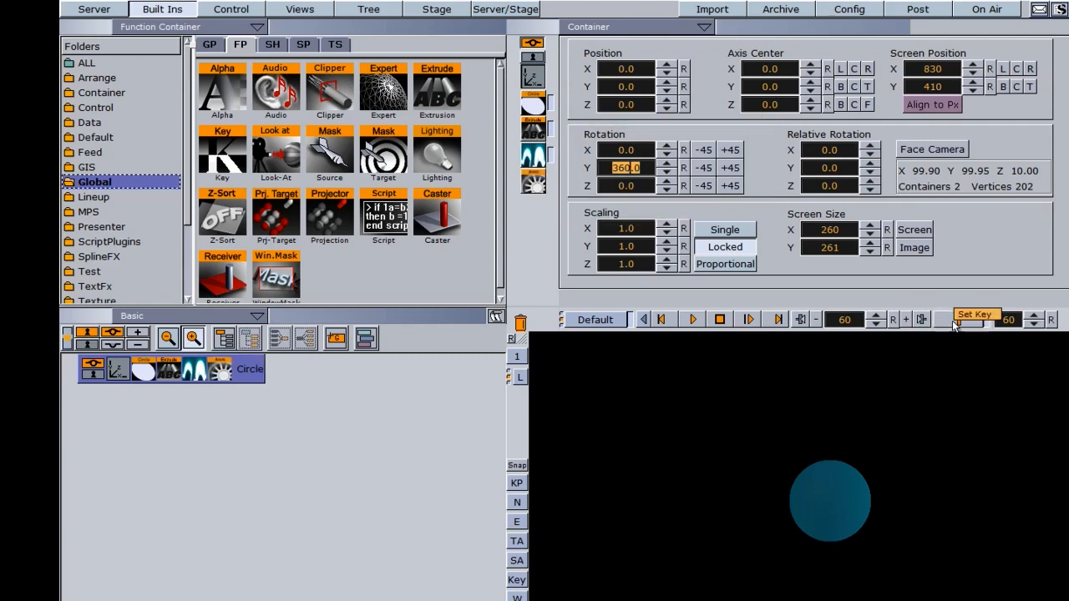
{"action": "left_click", "coordinate": [692, 320]}
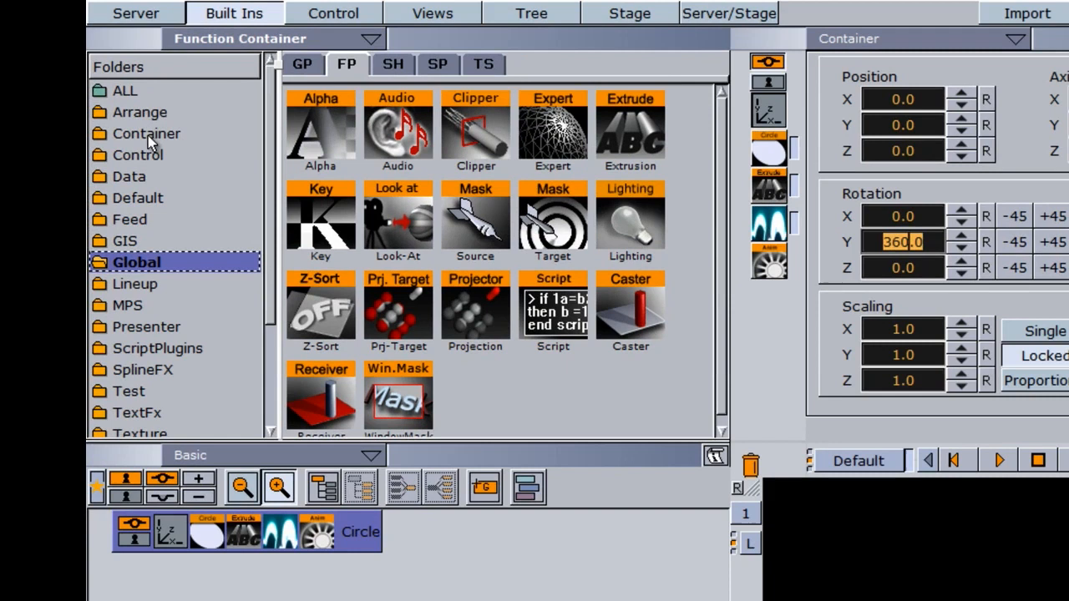
Add the Coco container plugin to the circle and generate 20 copies at the same scene tree level.
{"action": "left_click", "coordinate": [102, 95]}
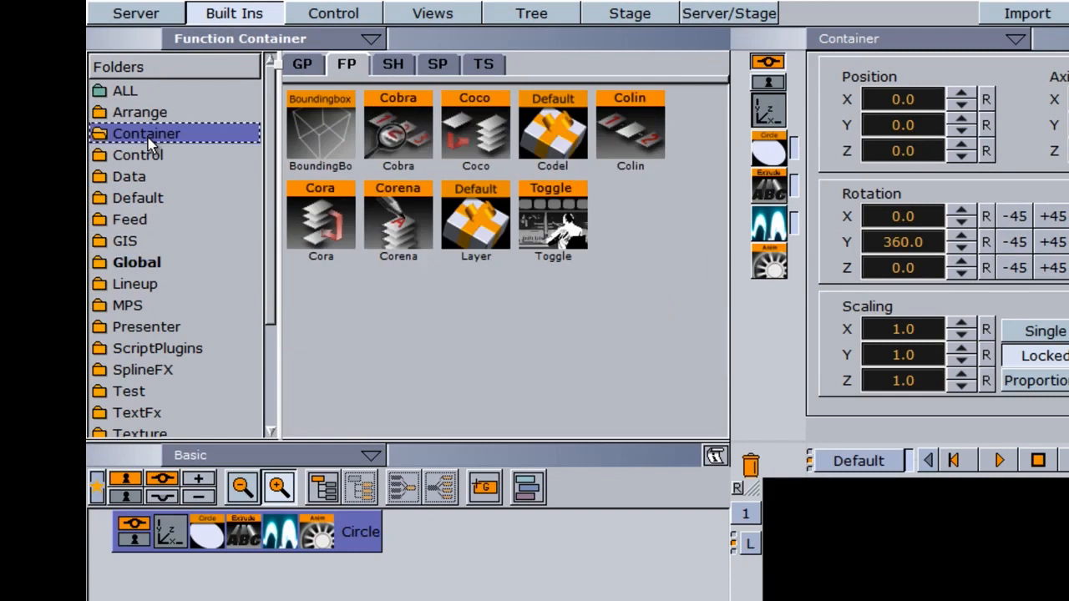
{"action": "left_click_drag", "start_coordinate": [474, 138], "coordinate": [317, 538]}
{"action": "left_click", "coordinate": [317, 533]}
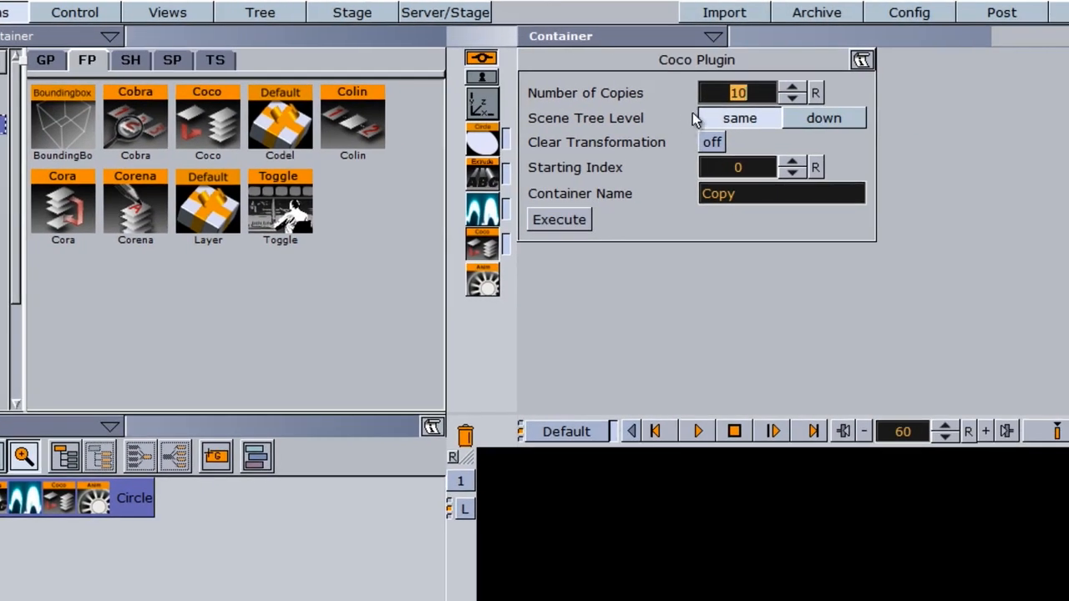
{"action": "type", "text": "20"}
{"action": "key", "text": "Return"}
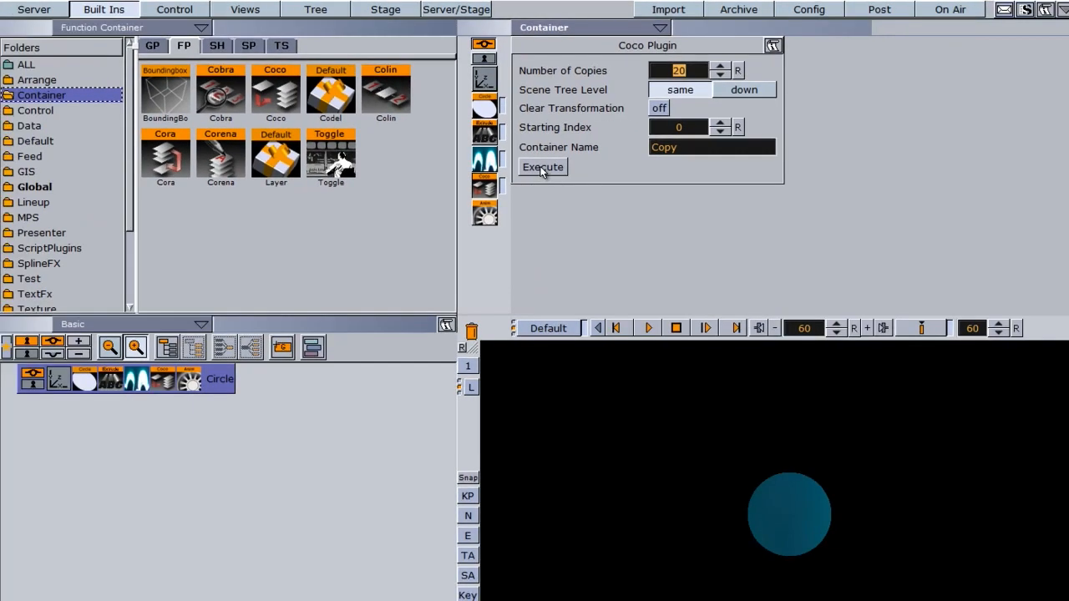
{"action": "left_click", "coordinate": [542, 167]}
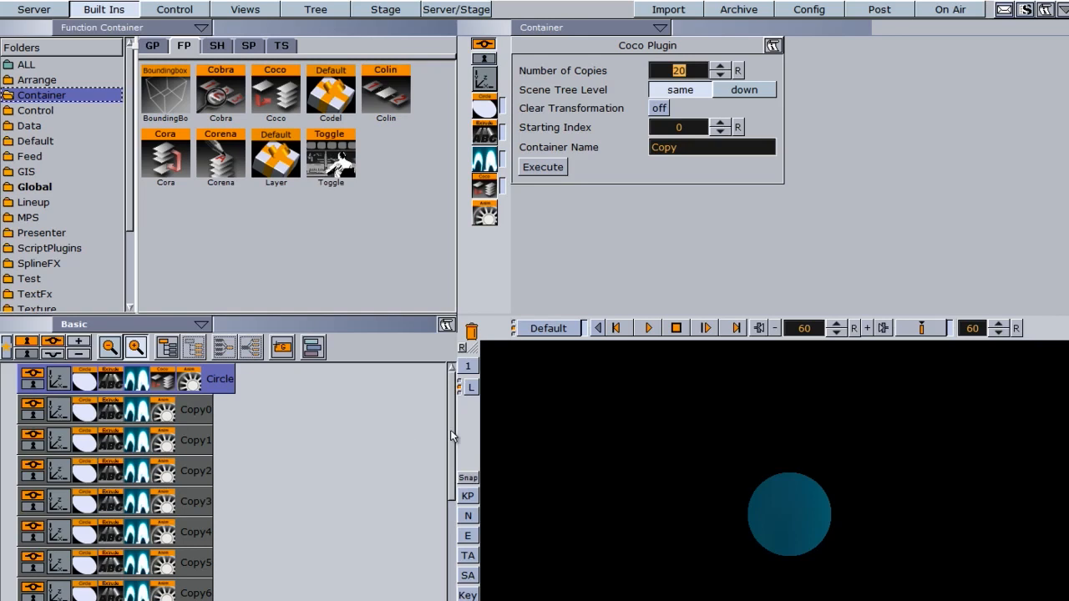
Review the copied containers and delete the Coco plugin from the original Circle container.
{"action": "scroll", "coordinate": [450, 436], "scroll_direction": "down", "scroll_amount": 10}
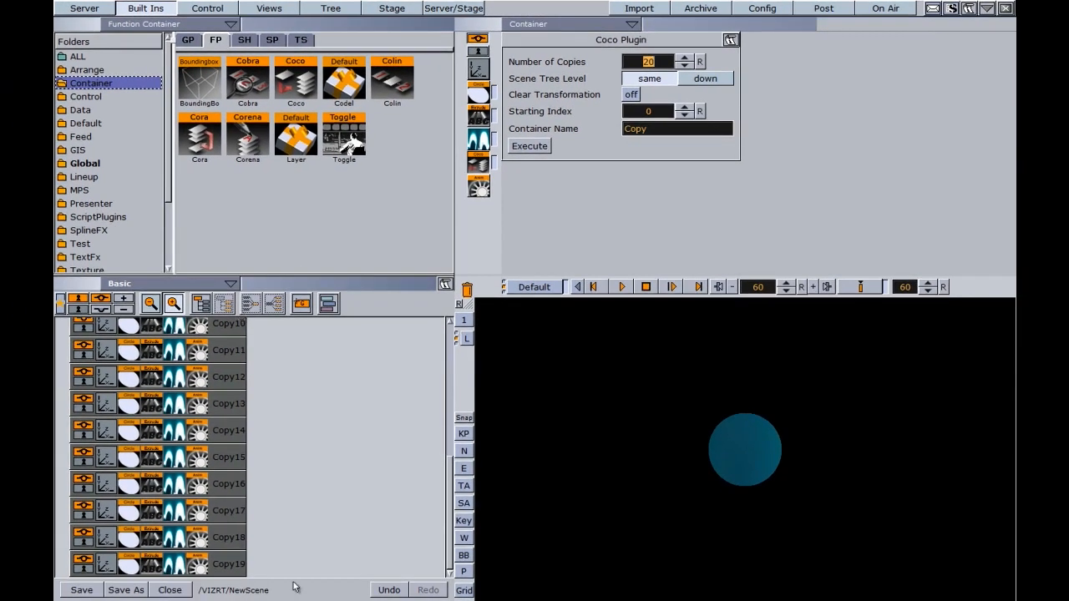
{"action": "left_click_drag", "start_coordinate": [451, 554], "coordinate": [460, 376]}
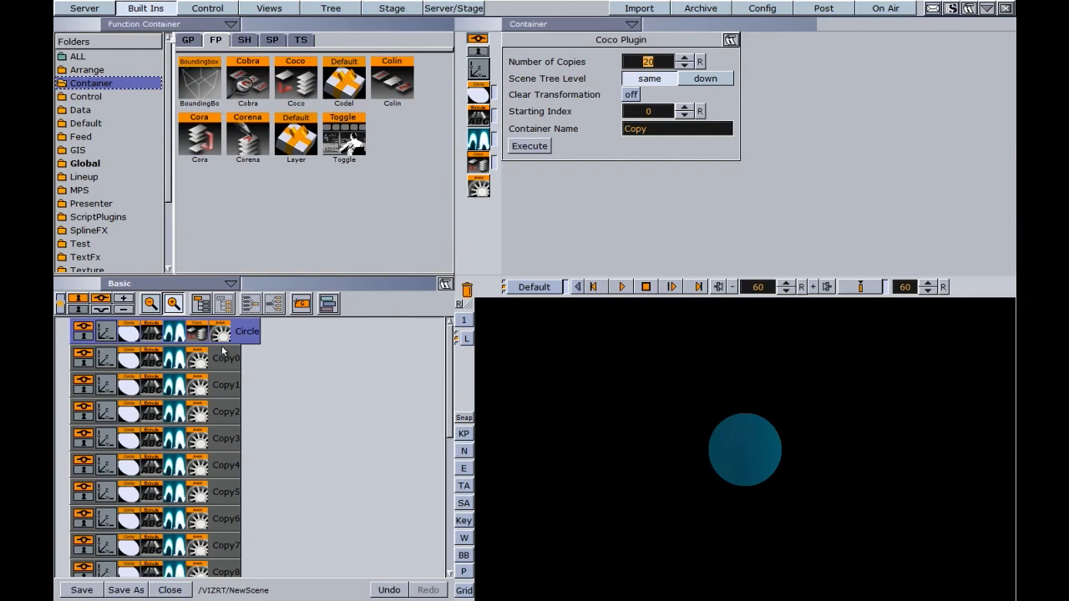
{"action": "left_click_drag", "start_coordinate": [199, 334], "coordinate": [466, 288]}
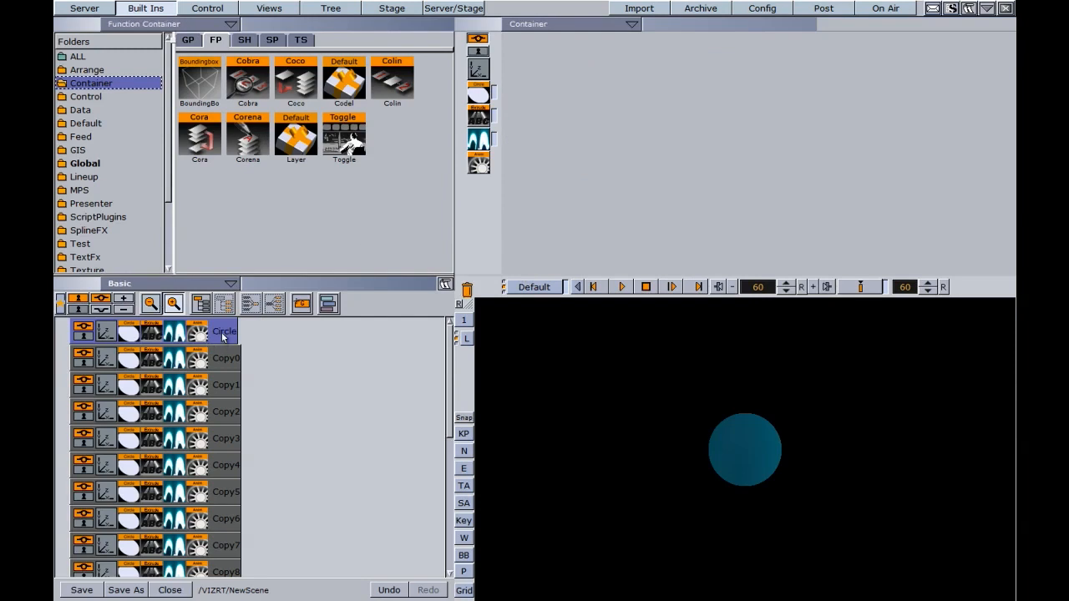
Select all containers from Circle through Copy19 and group them under a new parent container.
{"action": "left_click_drag", "start_coordinate": [450, 371], "coordinate": [445, 511]}
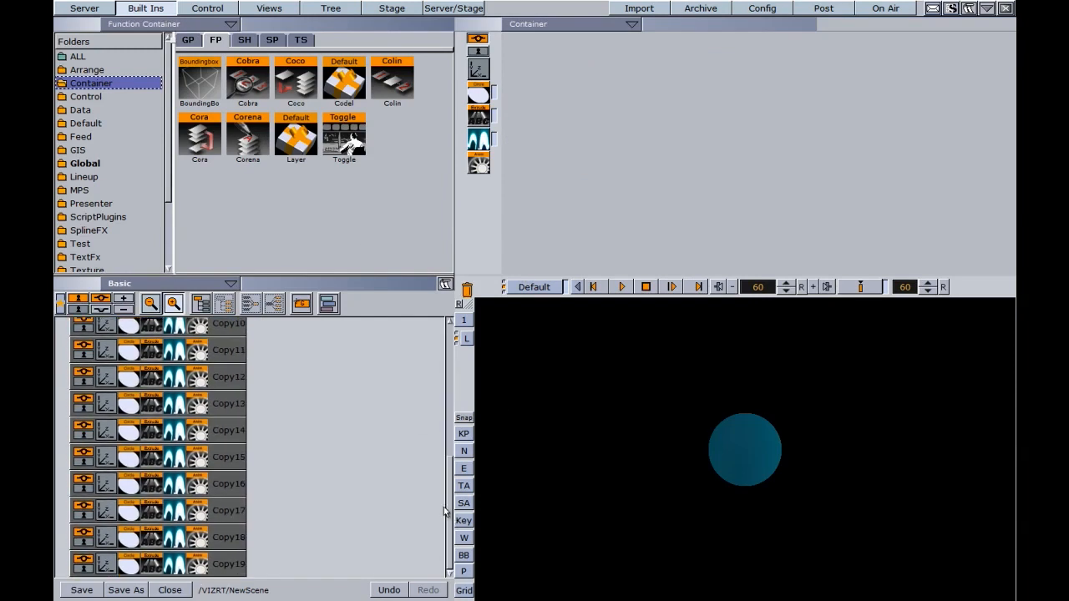
{"action": "left_click", "coordinate": [228, 568], "text": "shift"}
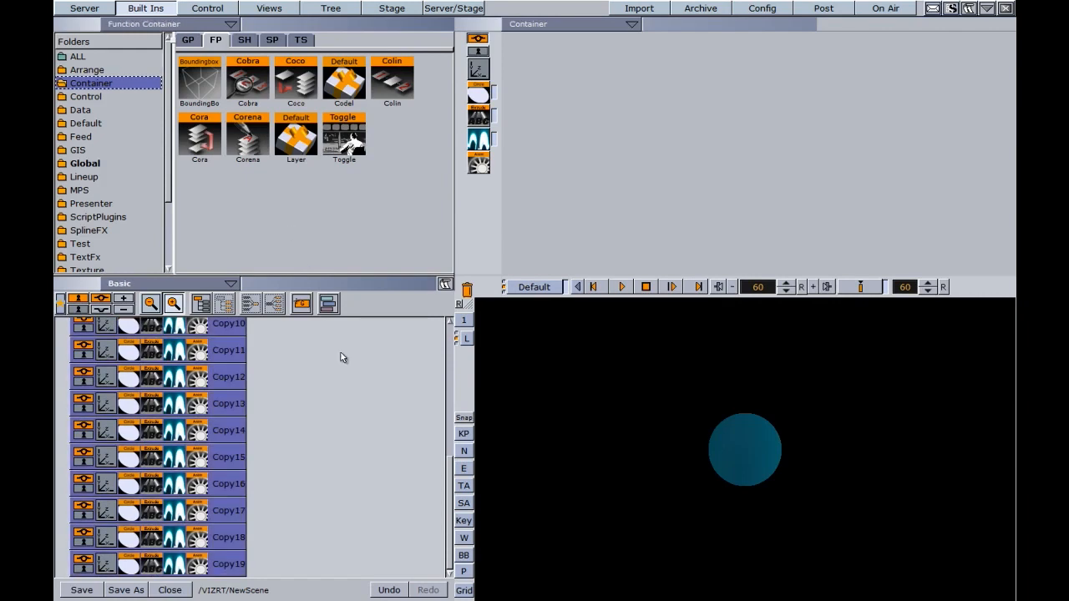
{"action": "left_click_drag", "start_coordinate": [449, 501], "coordinate": [451, 338]}
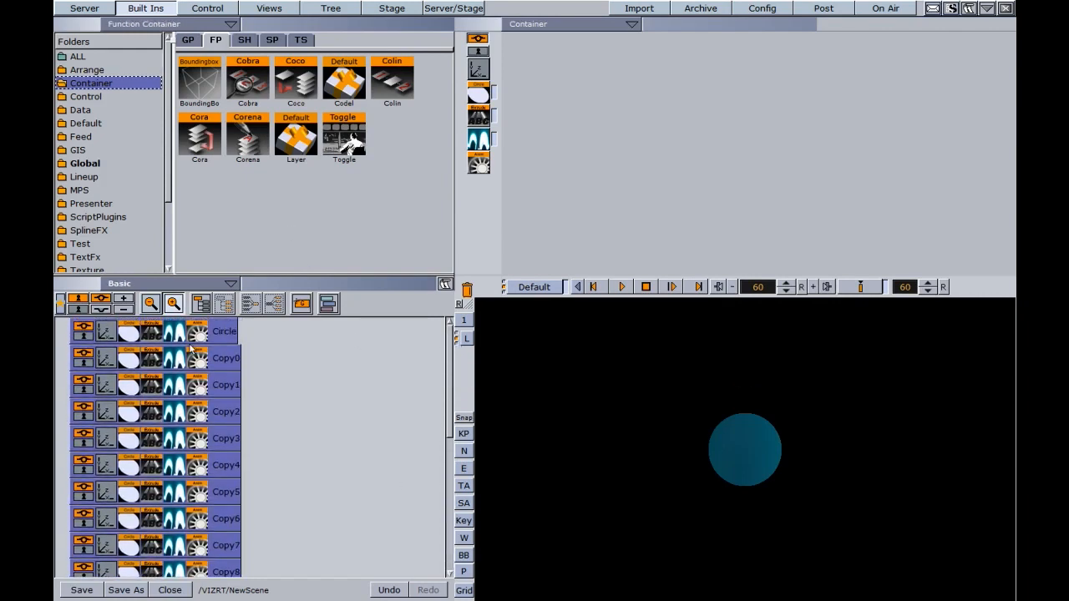
{"action": "left_click", "coordinate": [201, 304]}
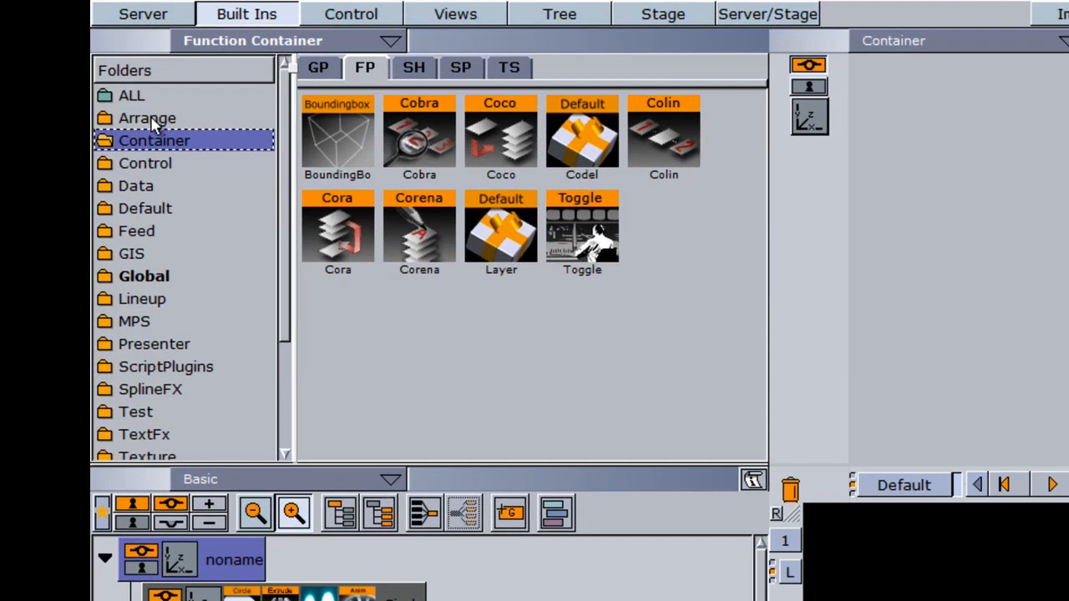
Add the Grid plugin from the Arrange folder to the parent container and open its settings.
{"action": "left_click", "coordinate": [150, 120]}
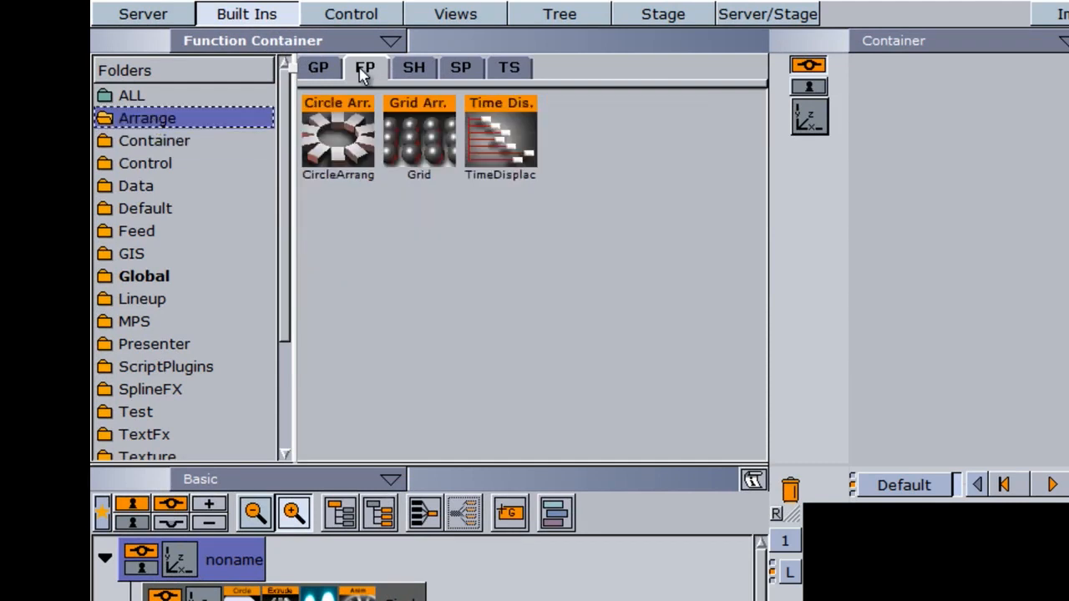
{"action": "left_click_drag", "start_coordinate": [416, 138], "coordinate": [283, 515]}
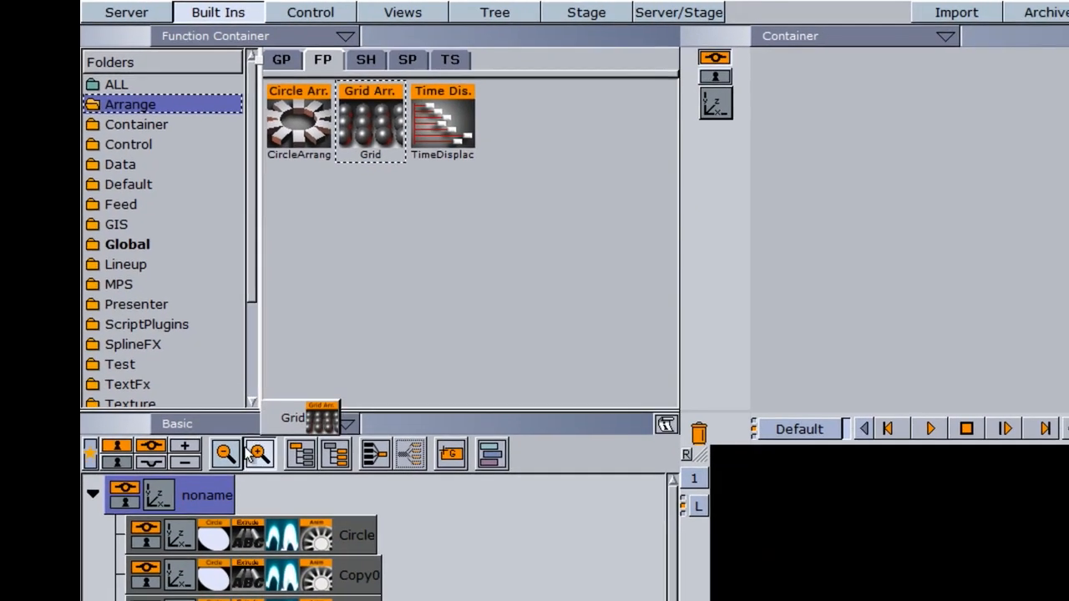
{"action": "left_click_drag", "start_coordinate": [249, 457], "coordinate": [200, 494]}
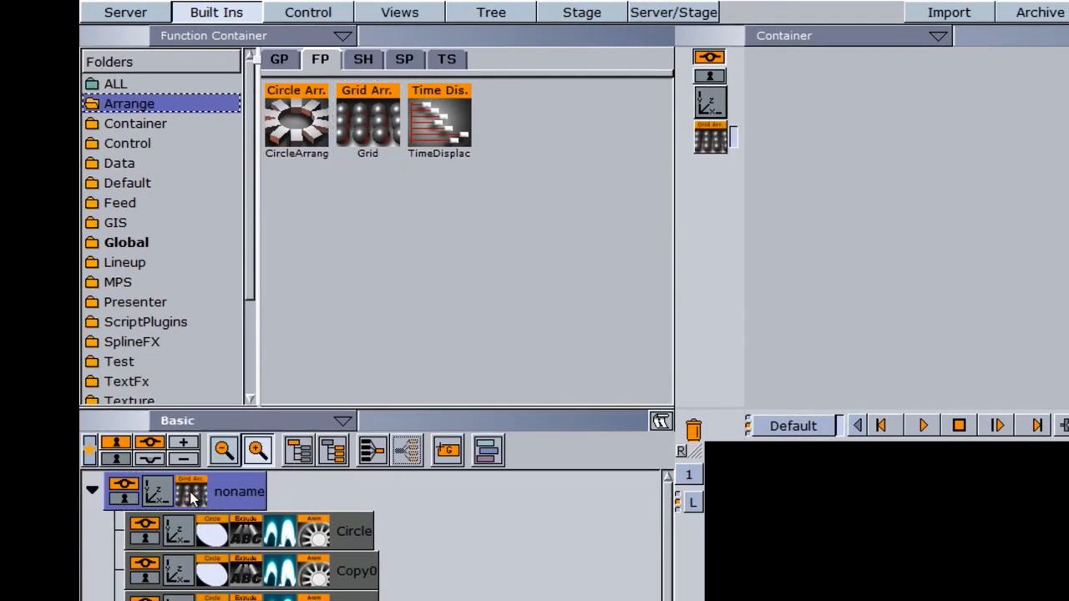
{"action": "left_click", "coordinate": [193, 497]}
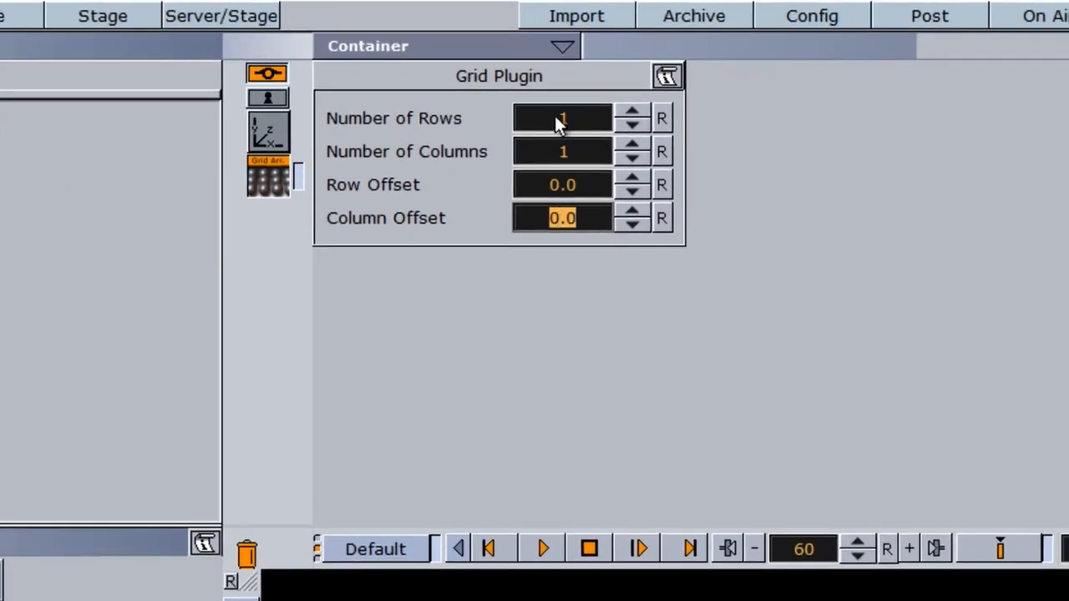
Arrange the circles in 4 rows and 5 columns with row offset 110.0 and column offset about 111.7.
{"action": "left_click", "coordinate": [931, 96]}
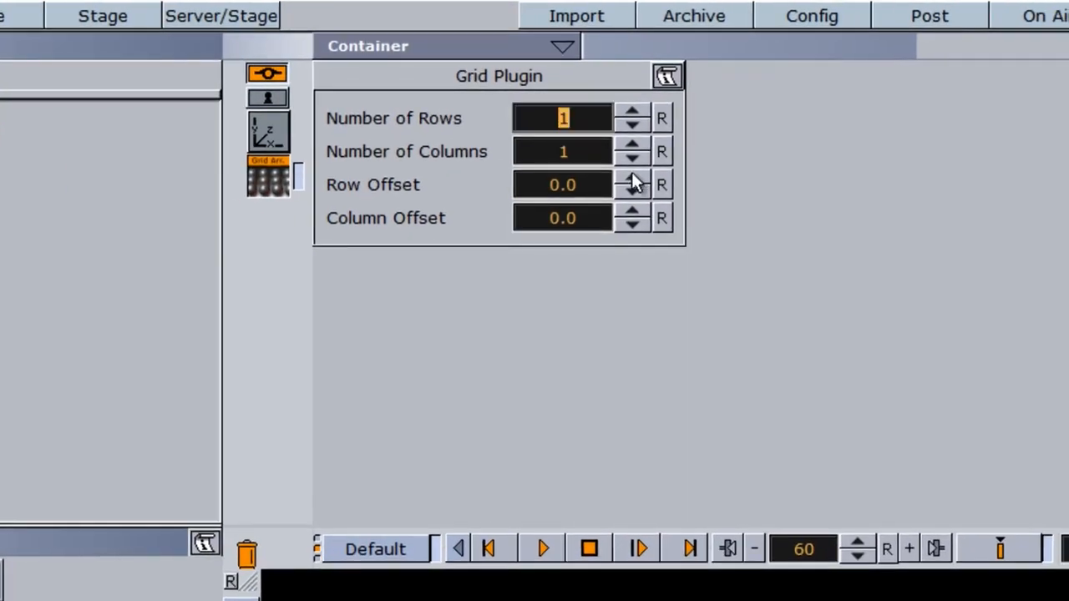
{"action": "type", "text": "4"}
{"action": "left_click", "coordinate": [564, 151]}
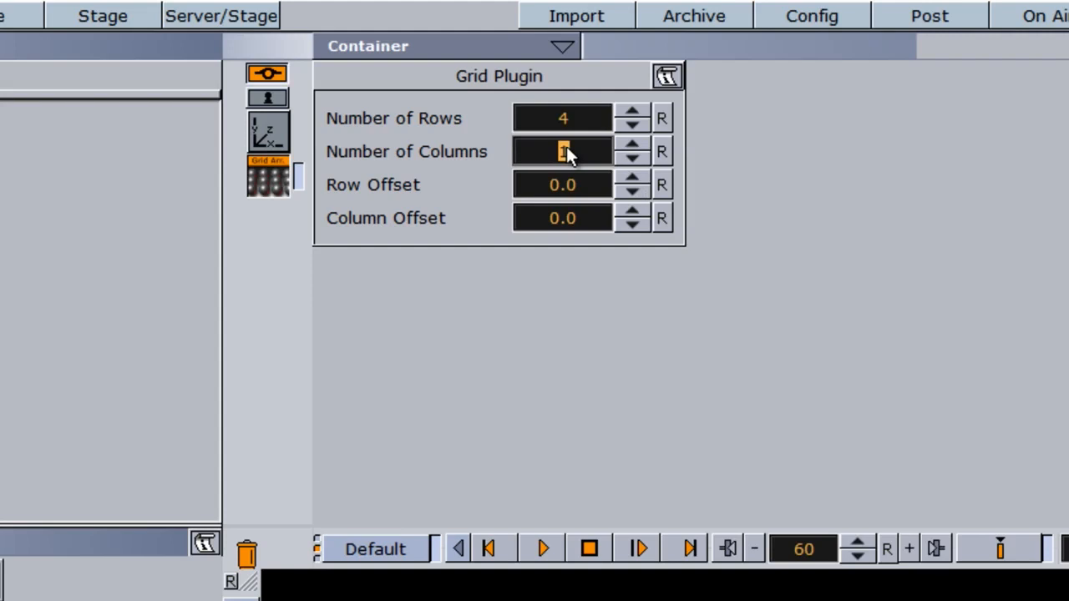
{"action": "left_click_drag", "start_coordinate": [532, 192], "coordinate": [1060, 183]}
{"action": "left_click_drag", "start_coordinate": [588, 188], "coordinate": [1038, 199]}
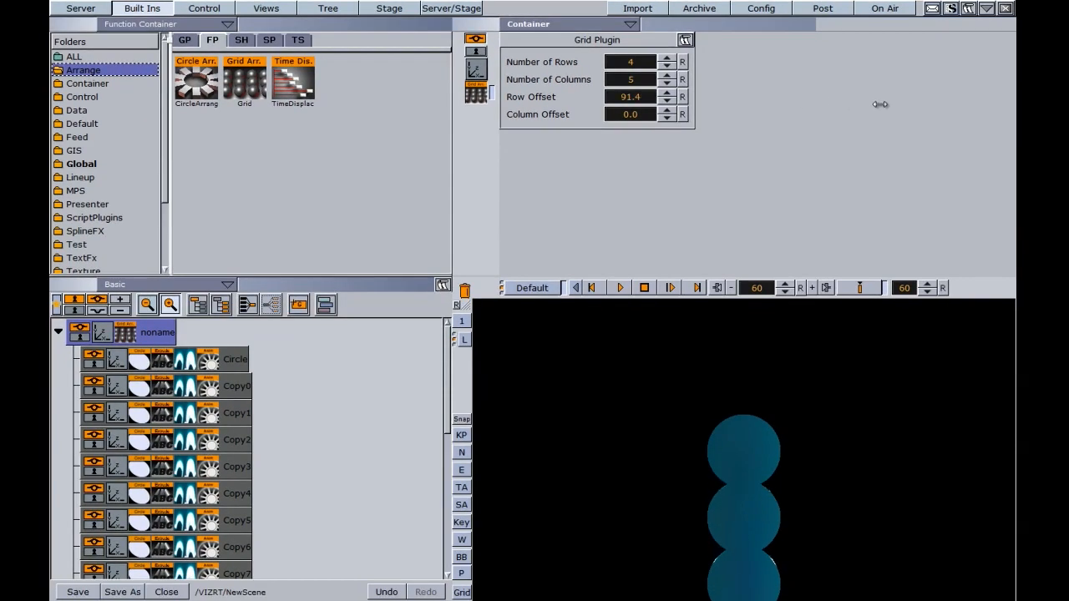
{"action": "left_click_drag", "start_coordinate": [880, 104], "coordinate": [815, 114]}
{"action": "left_click_drag", "start_coordinate": [616, 118], "coordinate": [972, 137]}
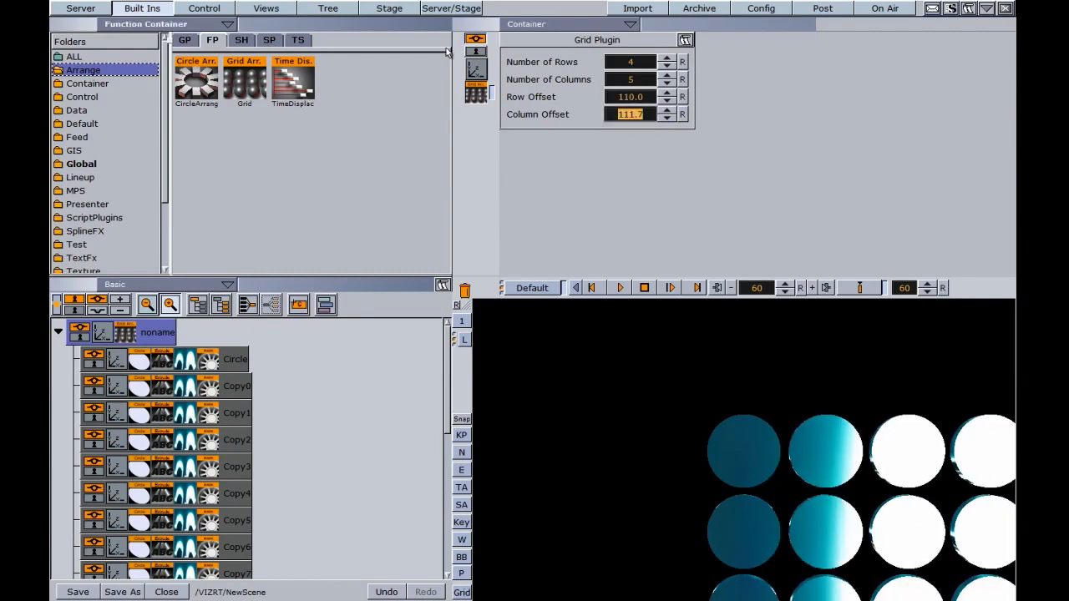
Position the parent container at X -182.0, Y 139.0 and scale it uniformly to 0.84 to fit the grid in view.
{"action": "left_click", "coordinate": [476, 71]}
{"action": "left_click_drag", "start_coordinate": [557, 62], "coordinate": [574, 147]}
{"action": "left_click_drag", "start_coordinate": [571, 214], "coordinate": [587, 71]}
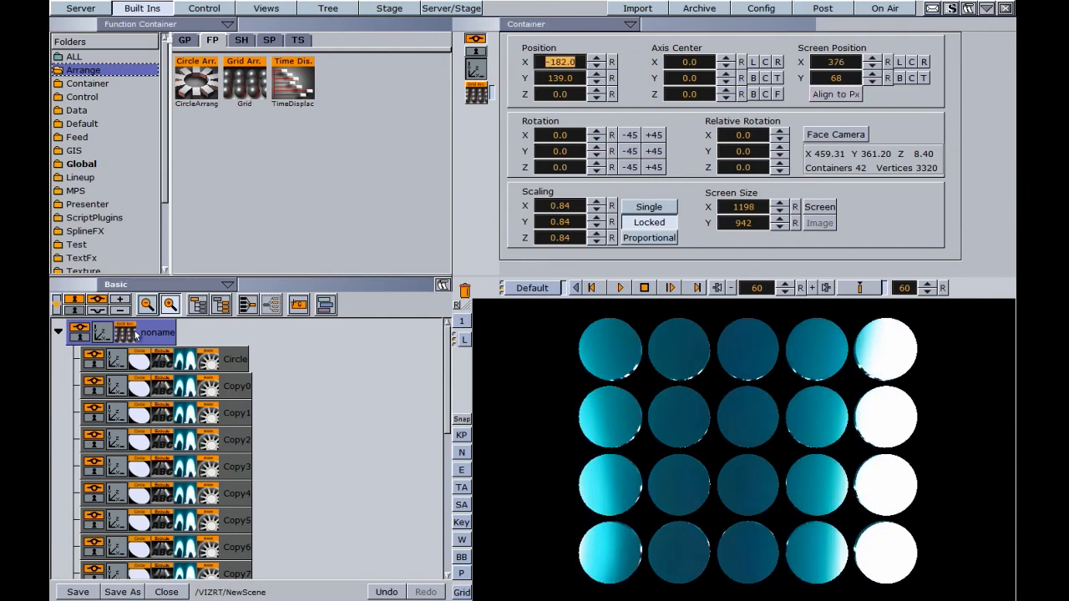
Delete the Grid plugin from the parent container and play the animation.
{"action": "left_click_drag", "start_coordinate": [134, 331], "coordinate": [465, 292]}
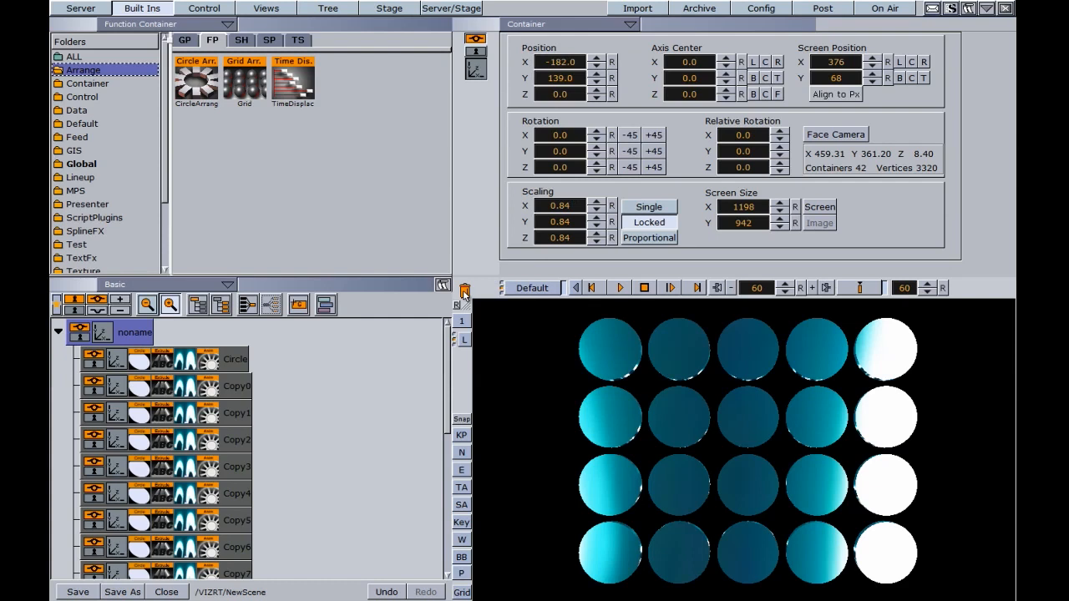
{"action": "left_click", "coordinate": [620, 287]}
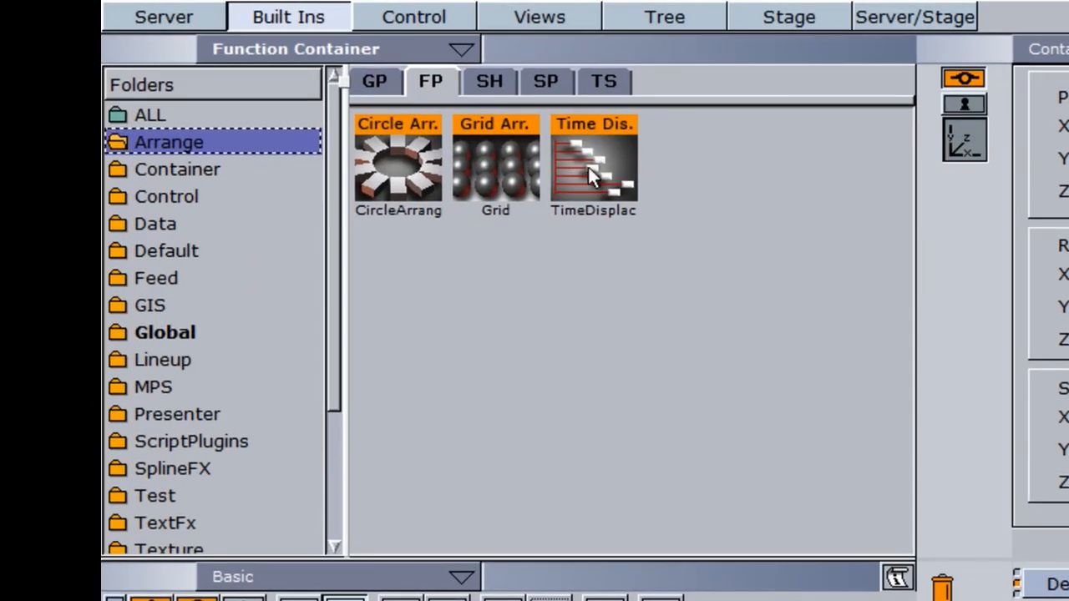
Add the TimeDisplace plugin from the Arrange folder to the parent container and open its settings.
{"action": "left_click_drag", "start_coordinate": [582, 163], "coordinate": [496, 542]}
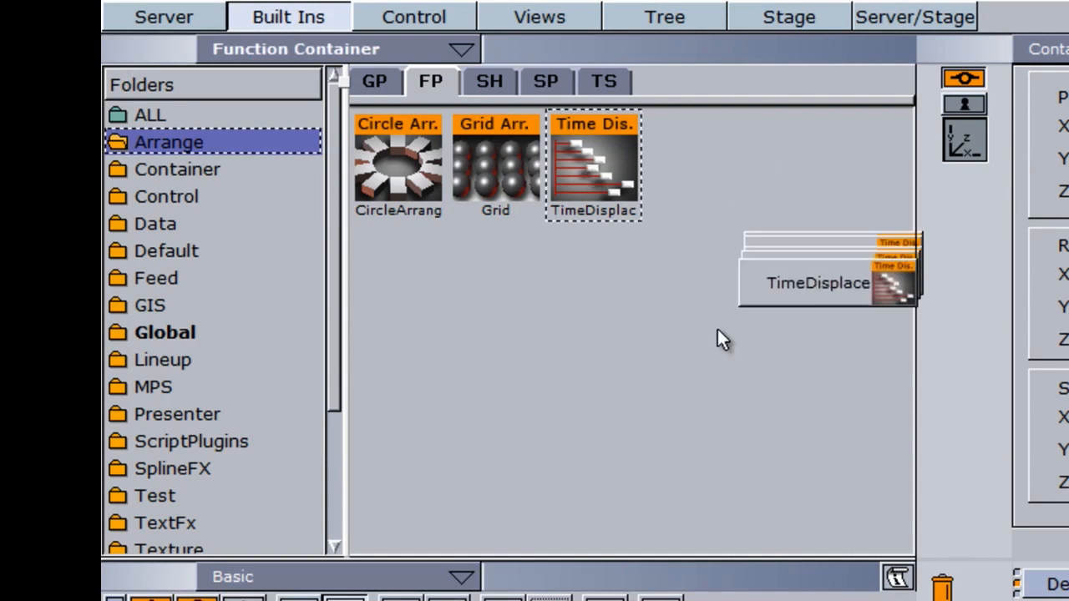
{"action": "left_click_drag", "start_coordinate": [359, 389], "coordinate": [222, 489]}
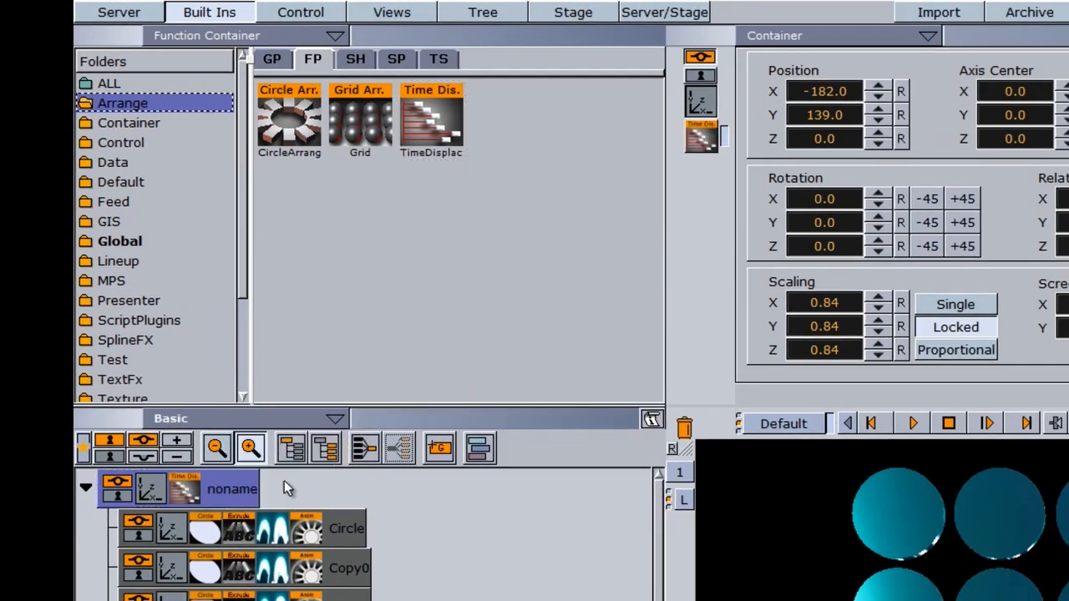
{"action": "left_click", "coordinate": [186, 493]}
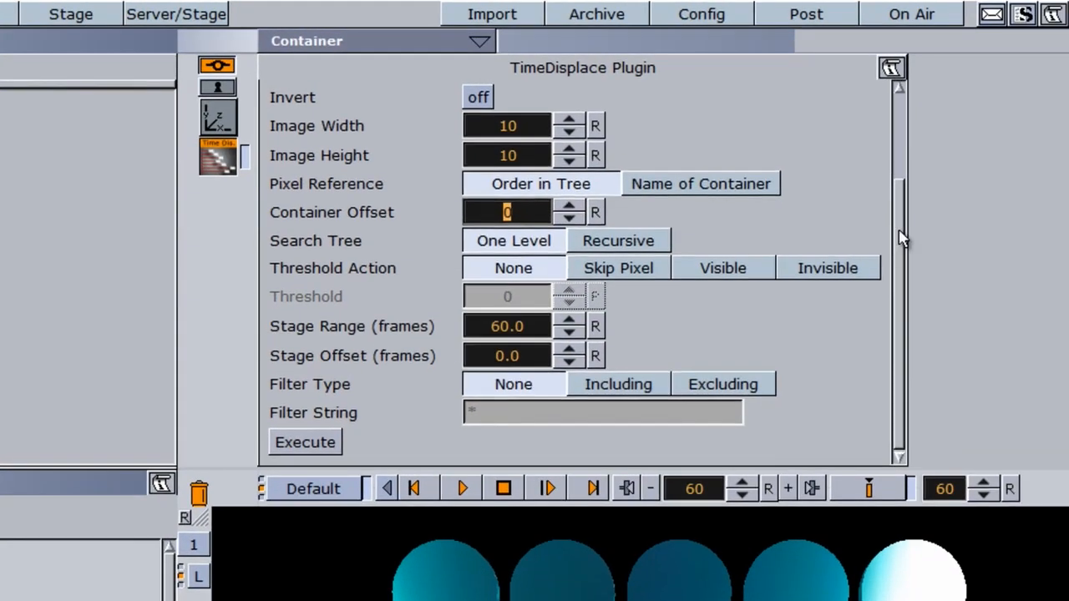
{"action": "left_click_drag", "start_coordinate": [923, 227], "coordinate": [916, 96]}
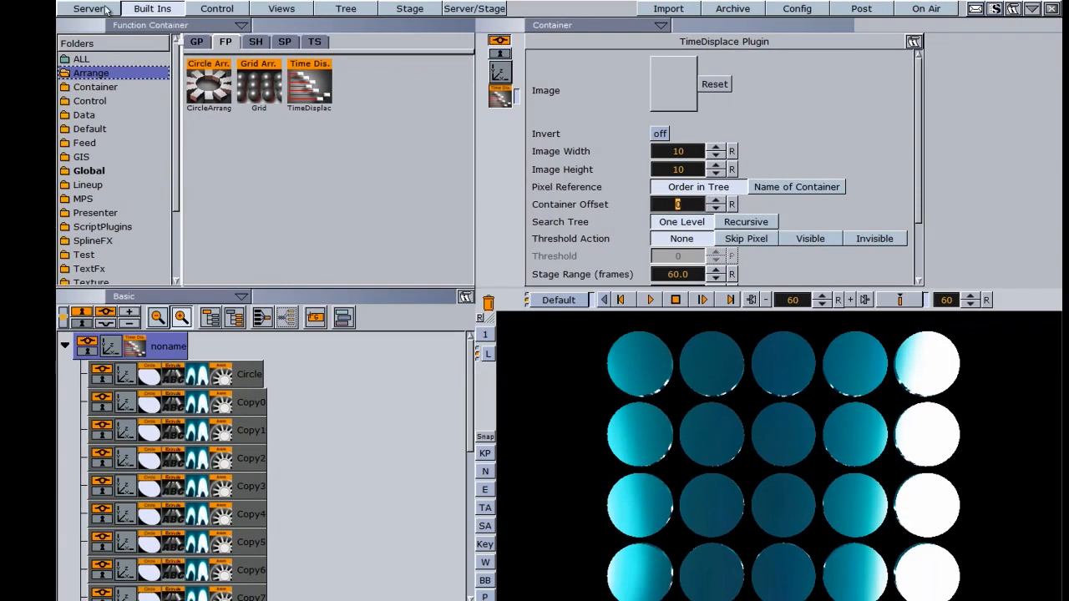
Assign the Start_Stiff image from the server's IMAGES folder as the TimeDisplace plugin's image.
{"action": "left_click", "coordinate": [92, 8]}
{"action": "left_click_drag", "start_coordinate": [469, 224], "coordinate": [469, 79]}
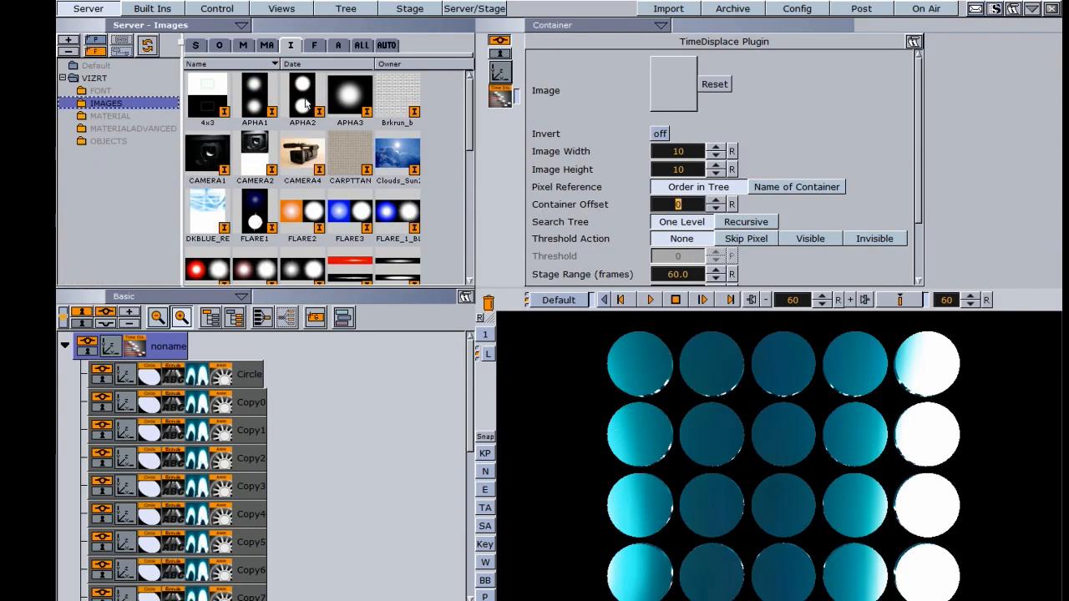
{"action": "left_click_drag", "start_coordinate": [469, 99], "coordinate": [485, 194]}
{"action": "left_click_drag", "start_coordinate": [305, 202], "coordinate": [662, 99]}
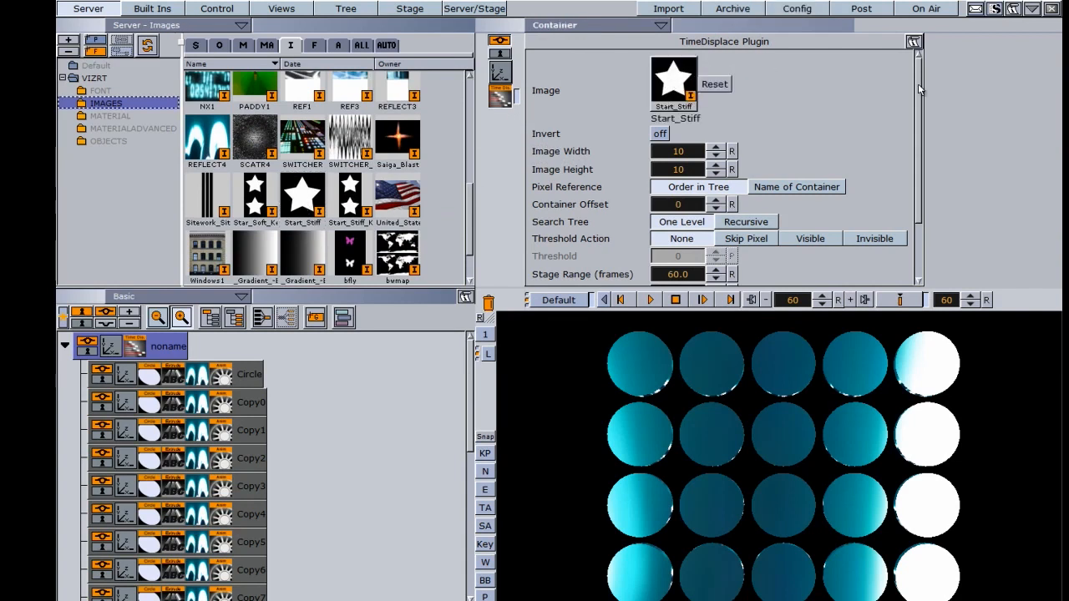
Execute the time displacement on the circles and play the animation.
{"action": "scroll", "coordinate": [919, 144], "scroll_direction": "down", "scroll_amount": 1}
{"action": "scroll", "coordinate": [918, 144], "scroll_direction": "down", "scroll_amount": 3}
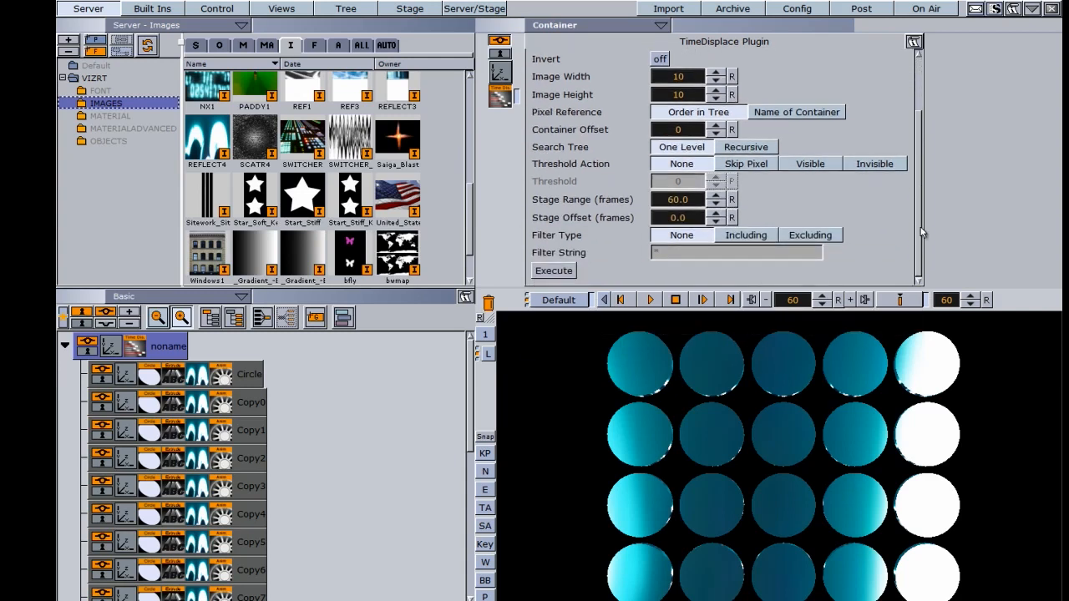
{"action": "left_click", "coordinate": [553, 271]}
{"action": "left_click", "coordinate": [650, 299]}
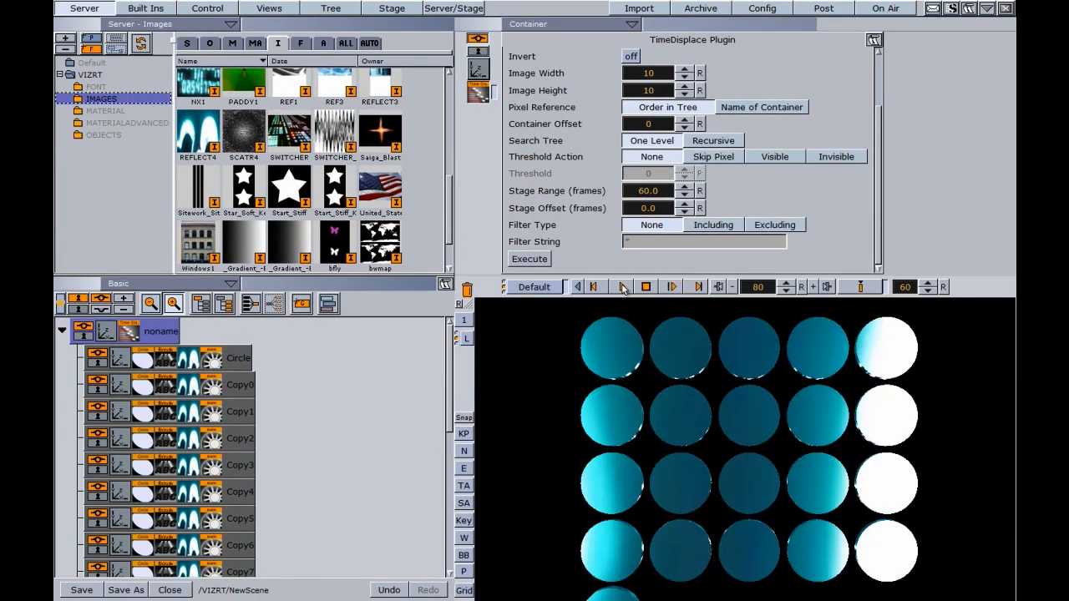
Set the TimeDisplace image width to 44 and the image height to 41.
{"action": "left_click_drag", "start_coordinate": [877, 259], "coordinate": [874, 197]}
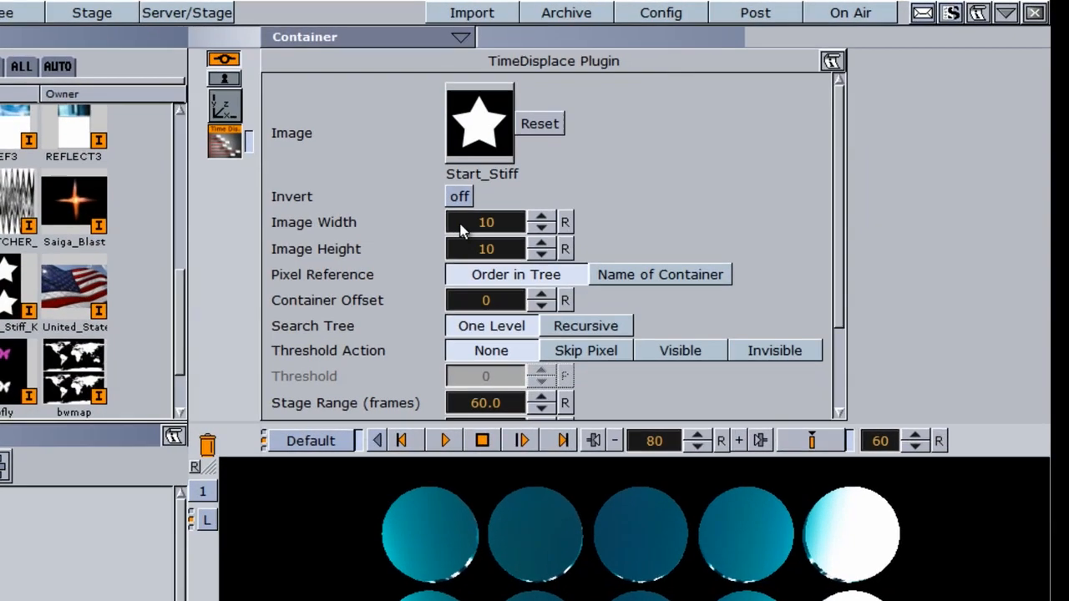
{"action": "left_click_drag", "start_coordinate": [639, 146], "coordinate": [649, 145]}
{"action": "left_click_drag", "start_coordinate": [480, 228], "coordinate": [492, 267]}
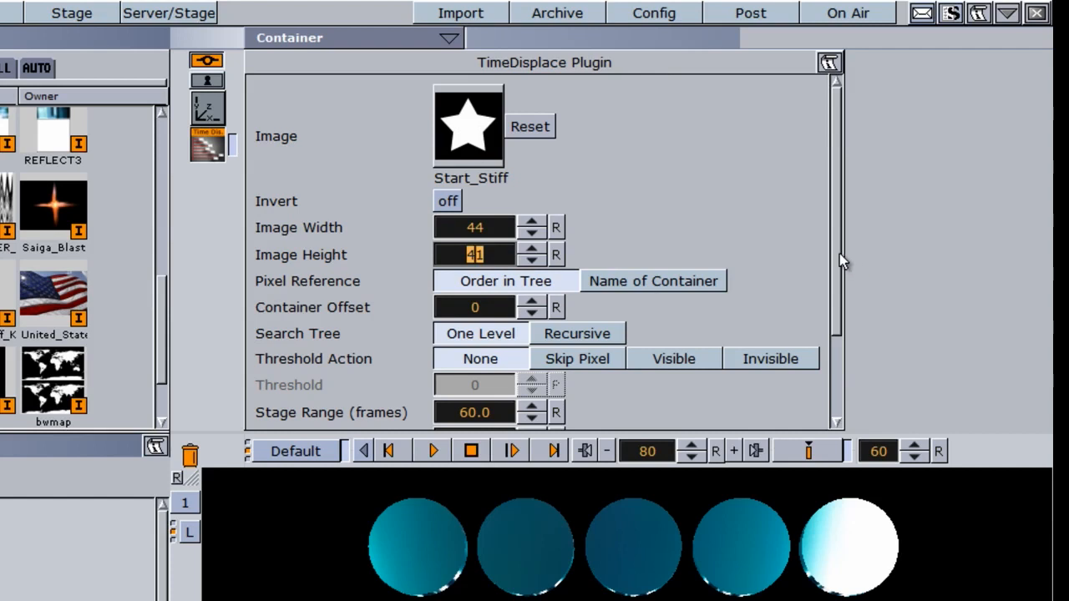
Try a different stage range for the time displacement and reset it to 60.0 frames.
{"action": "scroll", "coordinate": [839, 259], "scroll_direction": "down", "scroll_amount": 3}
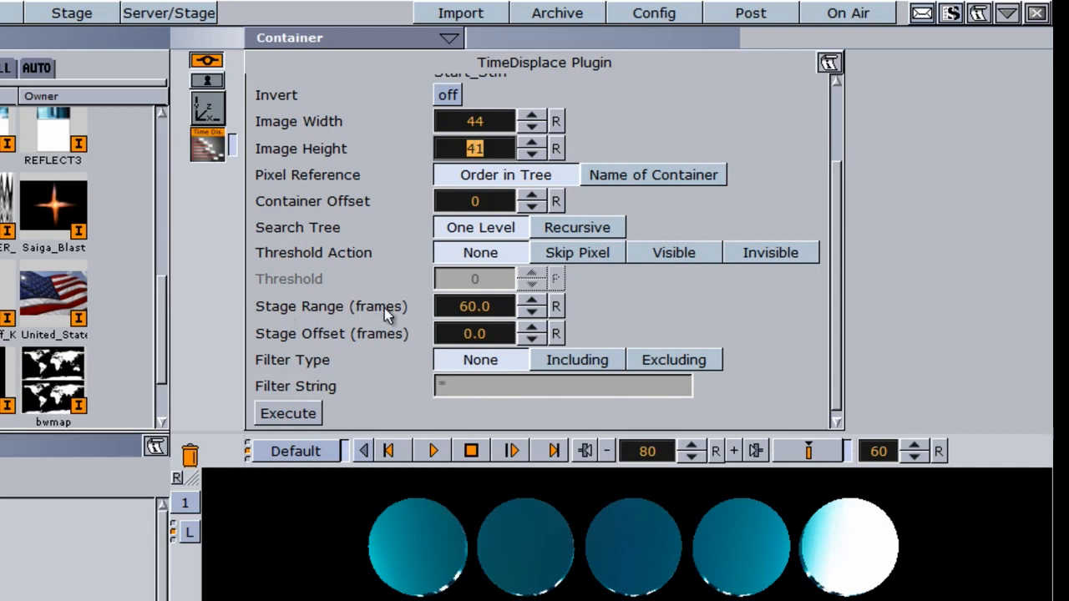
{"action": "left_click_drag", "start_coordinate": [469, 309], "coordinate": [491, 309]}
{"action": "left_click", "coordinate": [556, 309]}
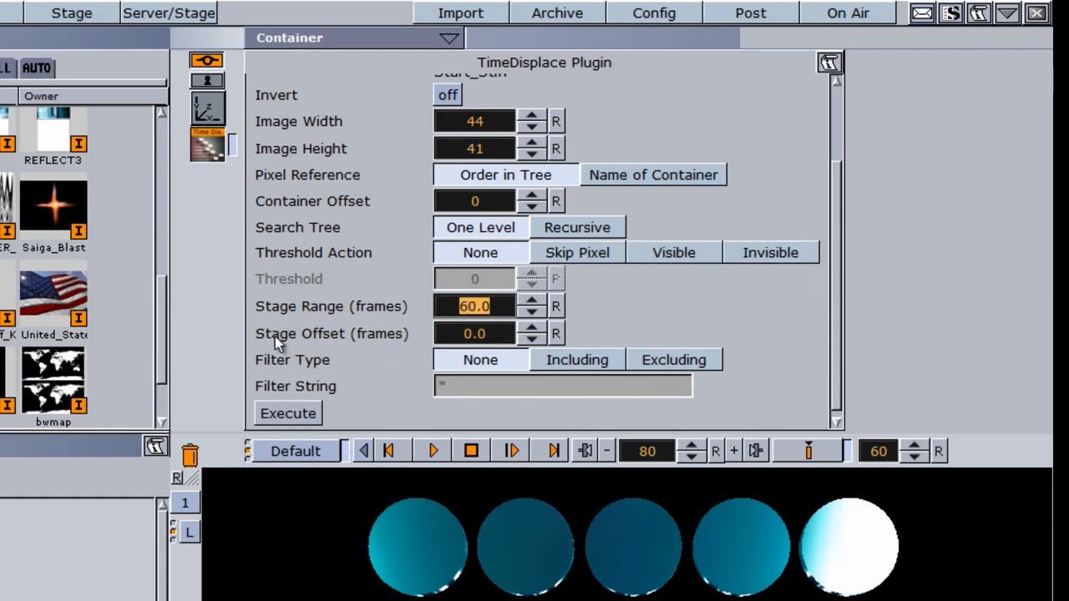
Set the stage offset to 2.9 frames, then execute the time displacement again and preview the animation.
{"action": "left_click_drag", "start_coordinate": [441, 338], "coordinate": [461, 349]}
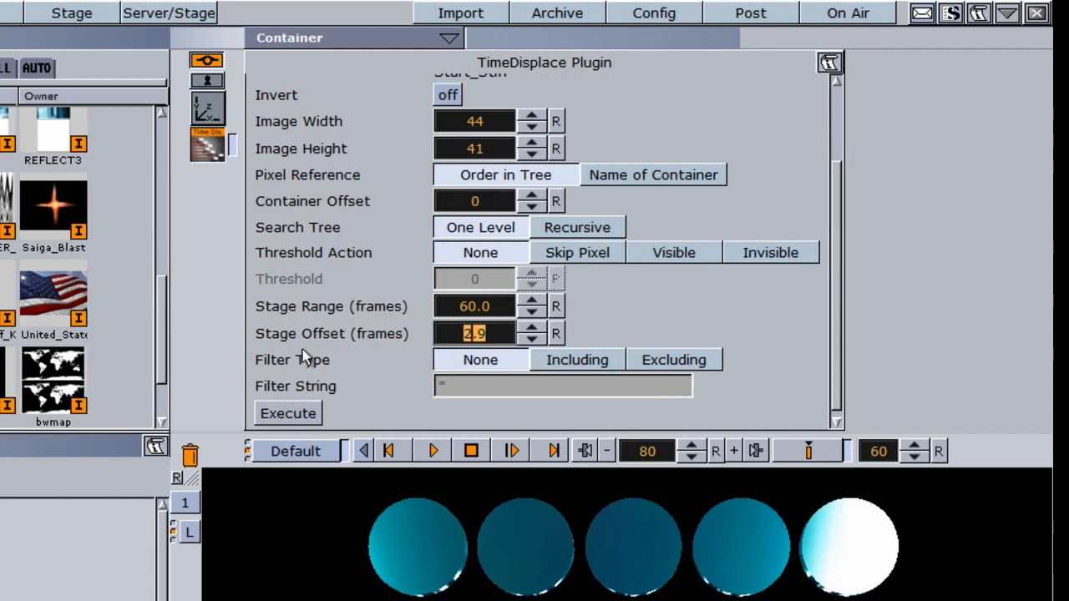
{"action": "left_click", "coordinate": [285, 420]}
{"action": "left_click", "coordinate": [432, 453]}
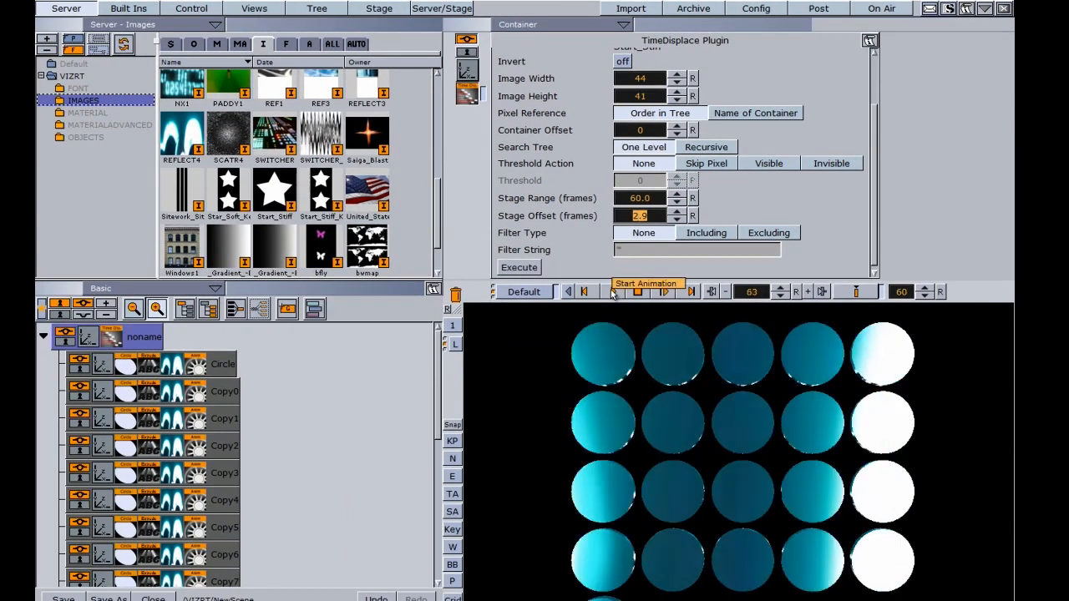